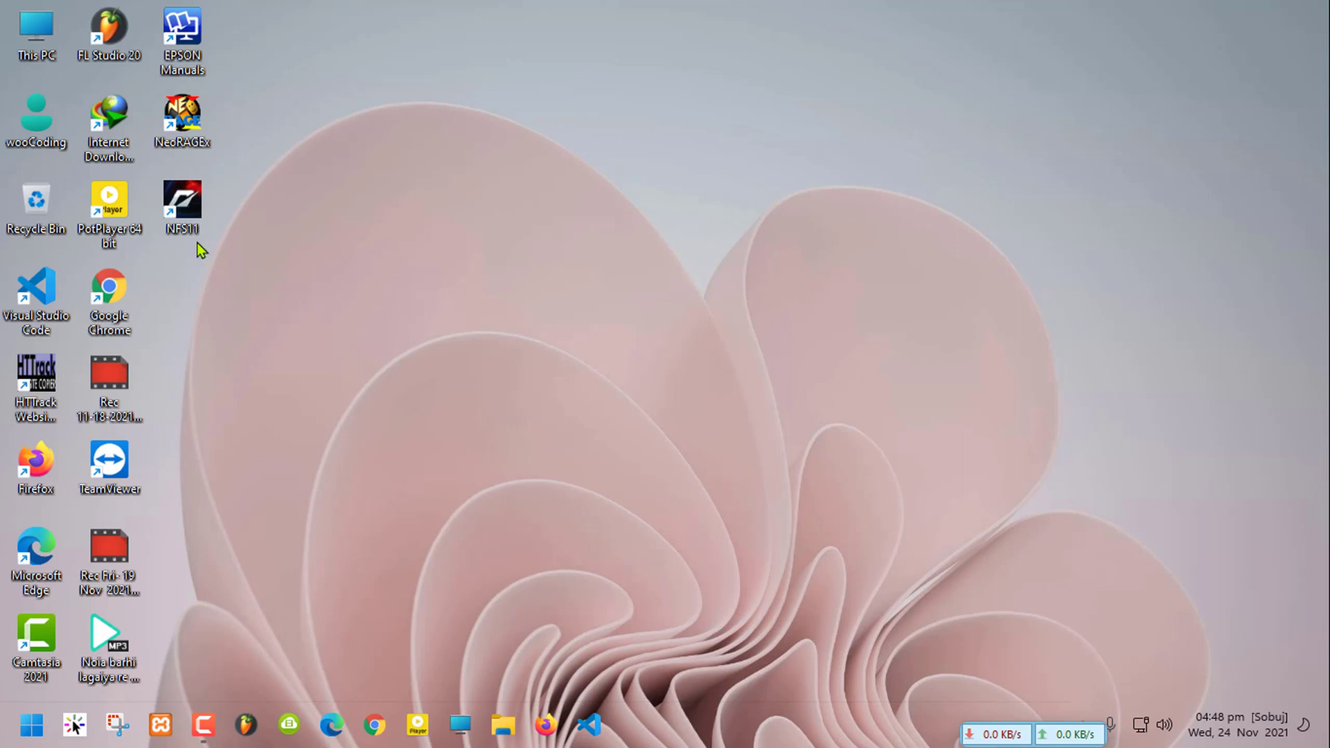
Open the Start menu from the taskbar's Start button
{"action": "left_click", "coordinate": [31, 724]}
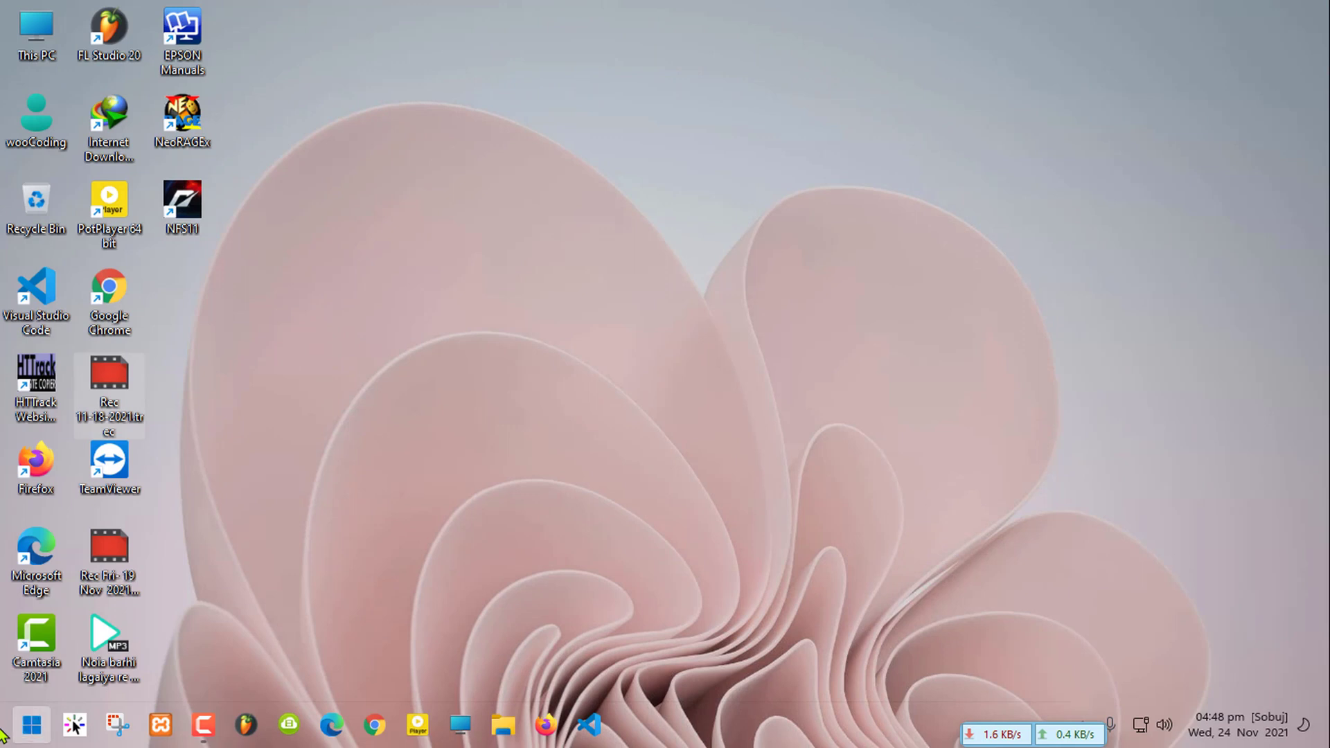
{"action": "left_click", "coordinate": [4, 734]}
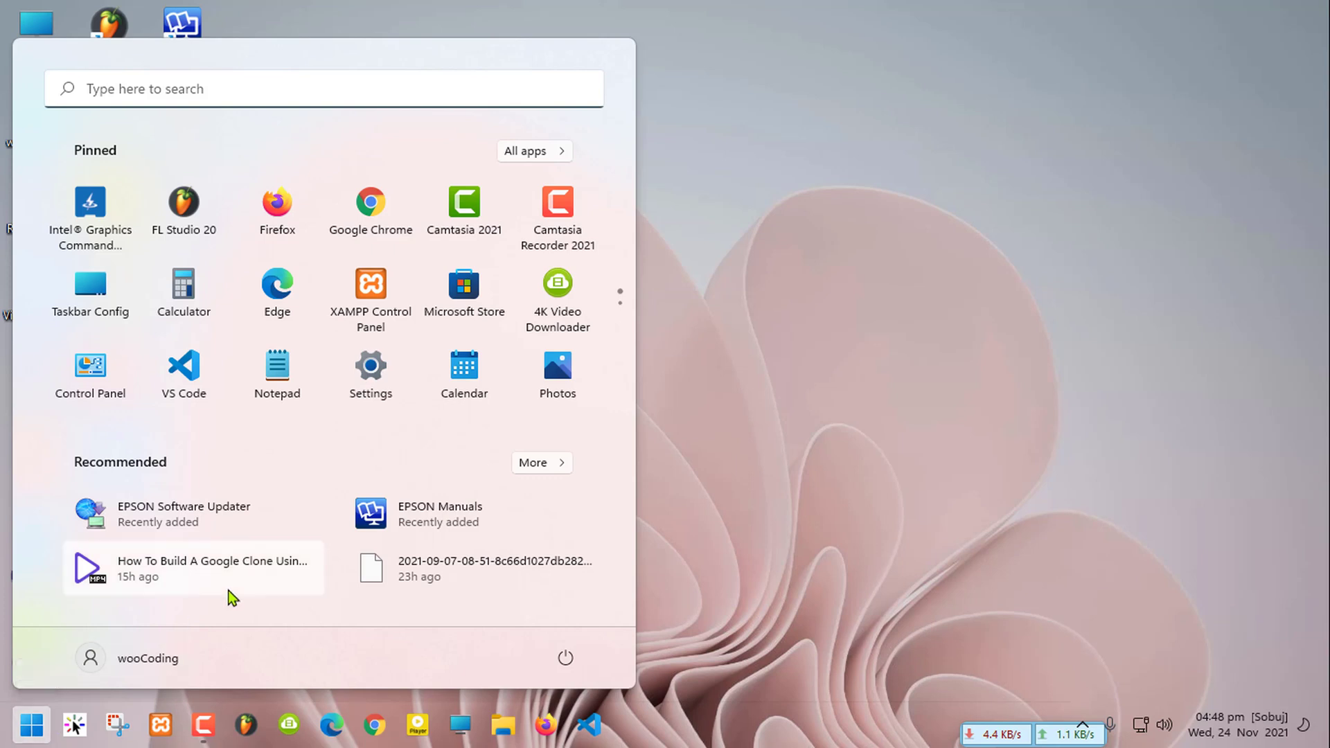
Search Start for 'settings' and launch the Settings app
{"action": "type", "text": "settn"}
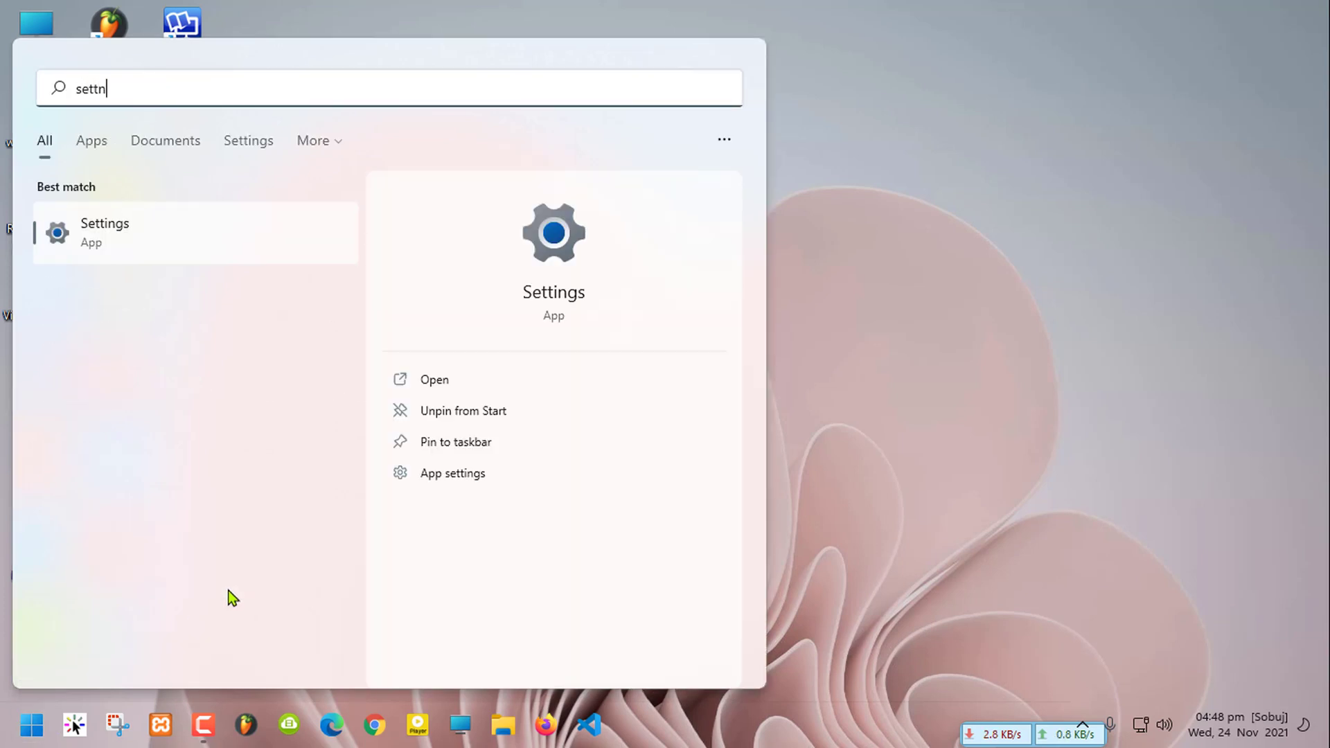
{"action": "key", "text": "BackSpace"}
{"action": "type", "text": "ings"}
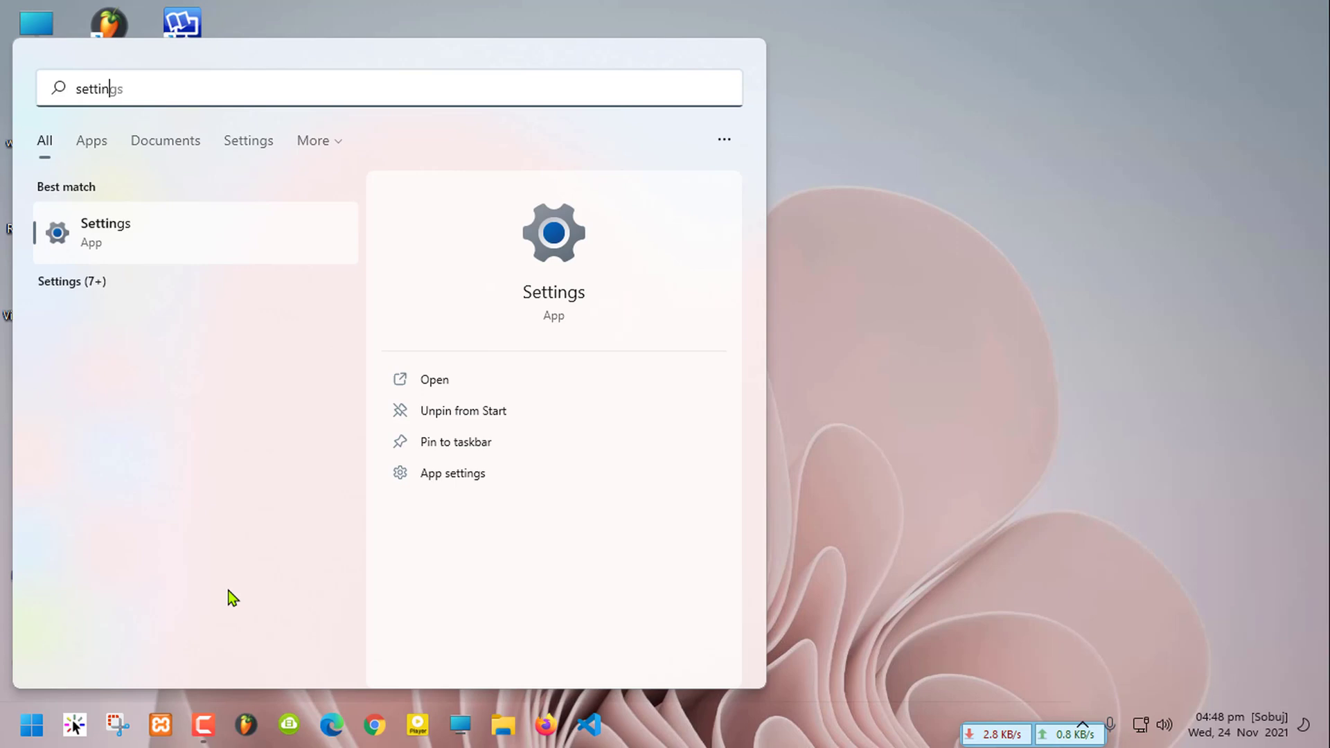
{"action": "left_click", "coordinate": [126, 233]}
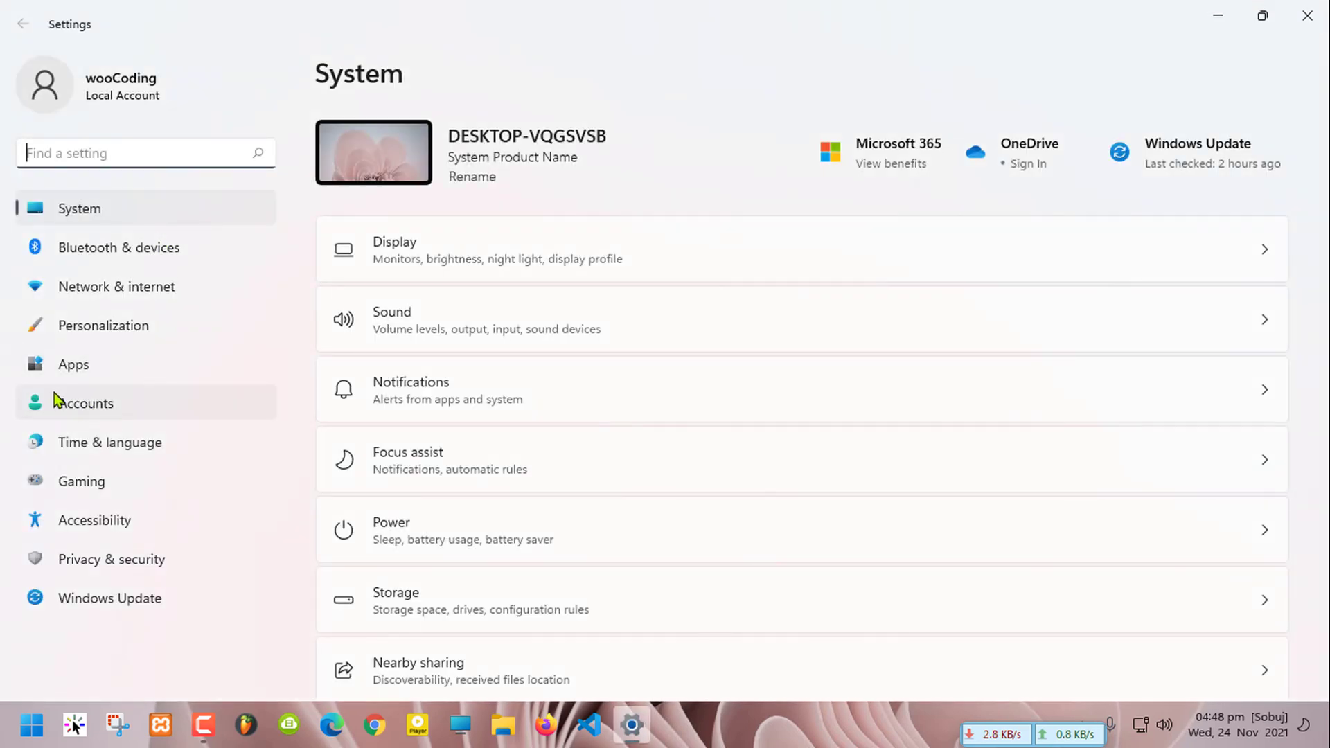
Go to Accounts > Sign-in options and expand the Password option
{"action": "left_click", "coordinate": [94, 405]}
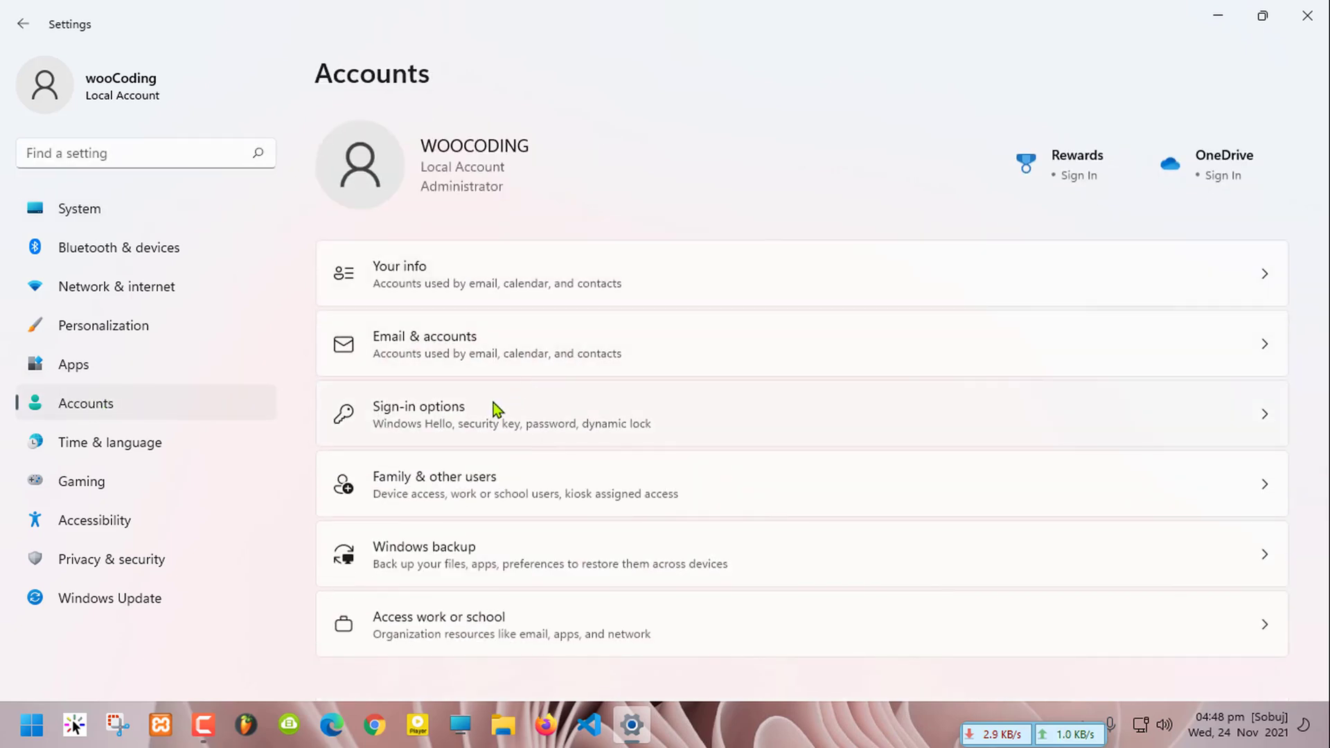
{"action": "left_click", "coordinate": [451, 419]}
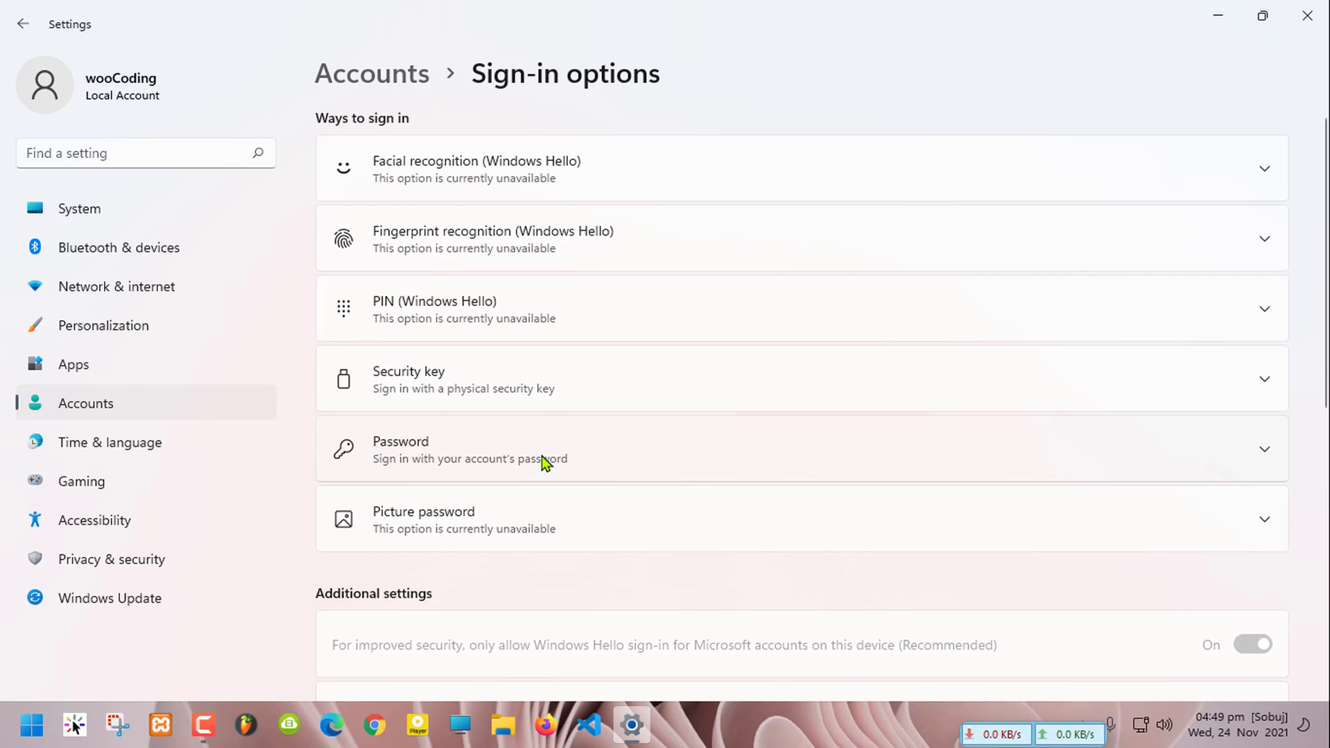
{"action": "left_click", "coordinate": [618, 452]}
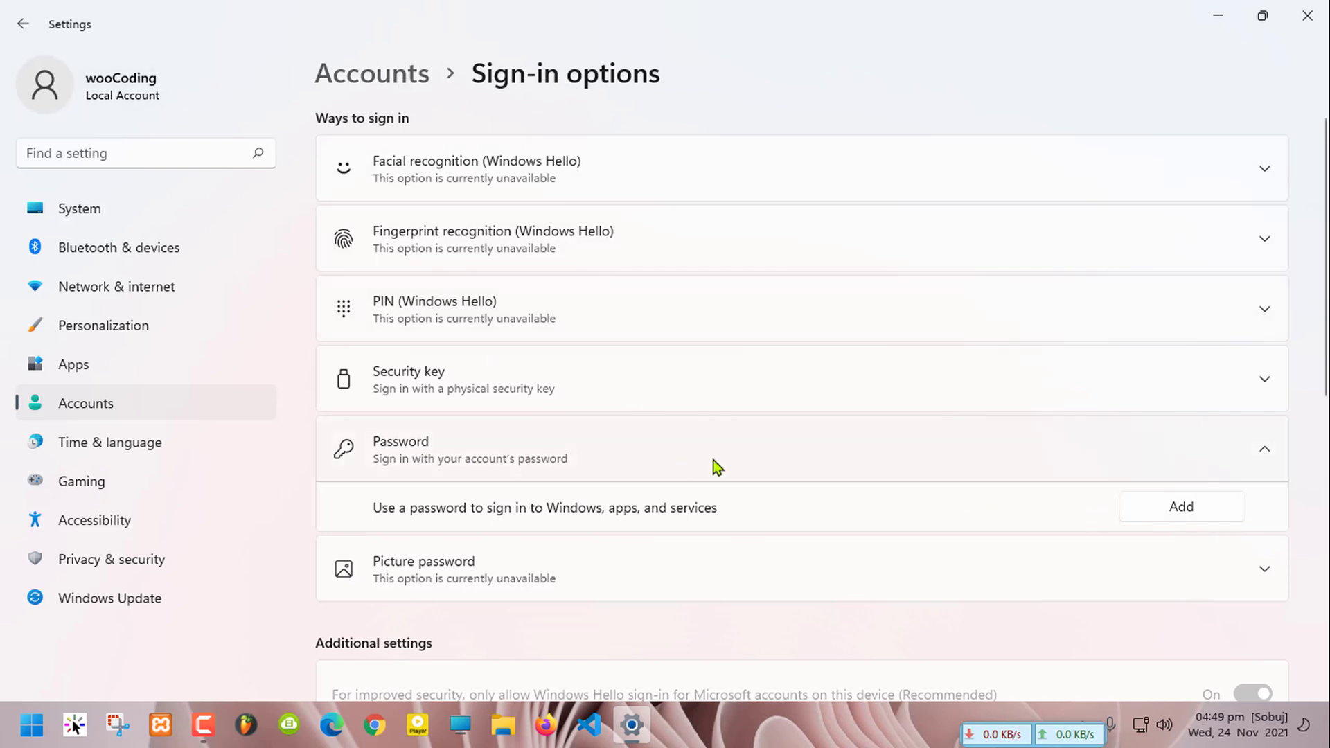
Add a new account password, entering it and confirming it
{"action": "left_click", "coordinate": [1169, 516]}
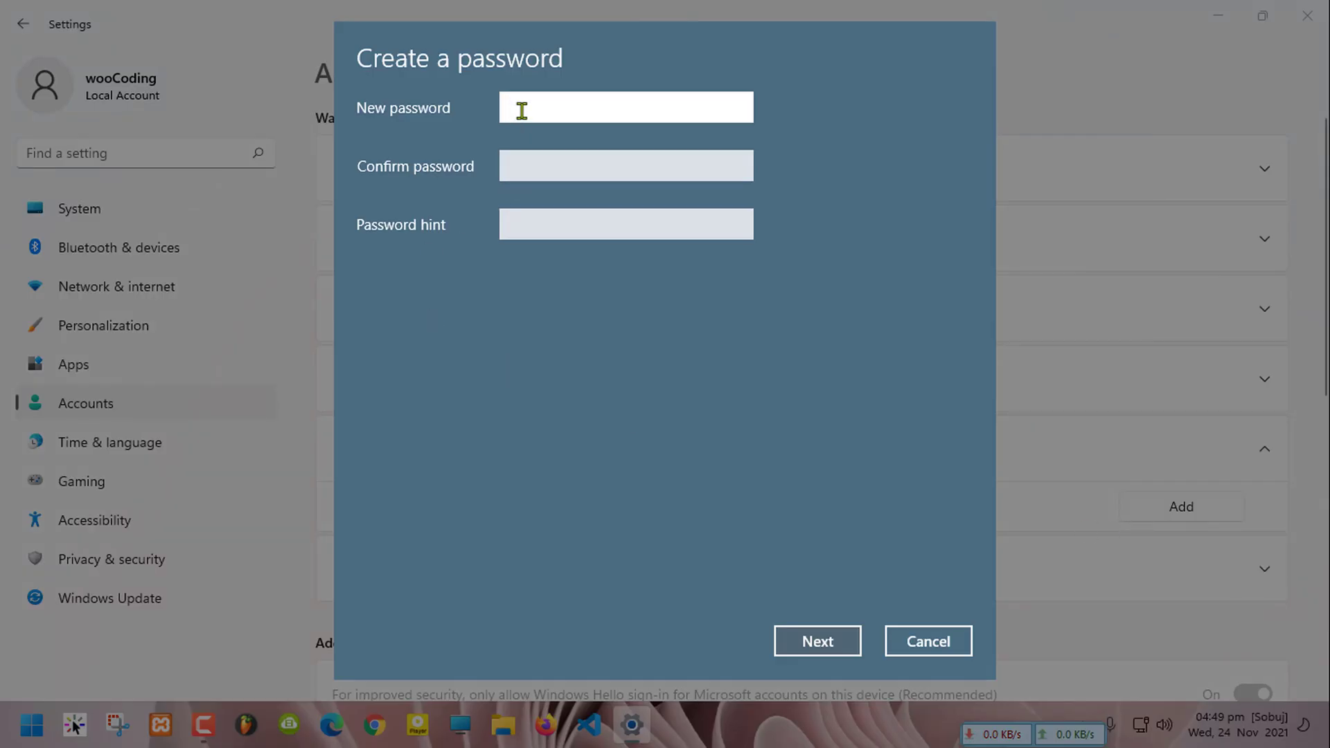
{"action": "type", "text": "•••••••••••••"}
{"action": "key", "text": "Tab"}
{"action": "type", "text": "•••••••••••••"}
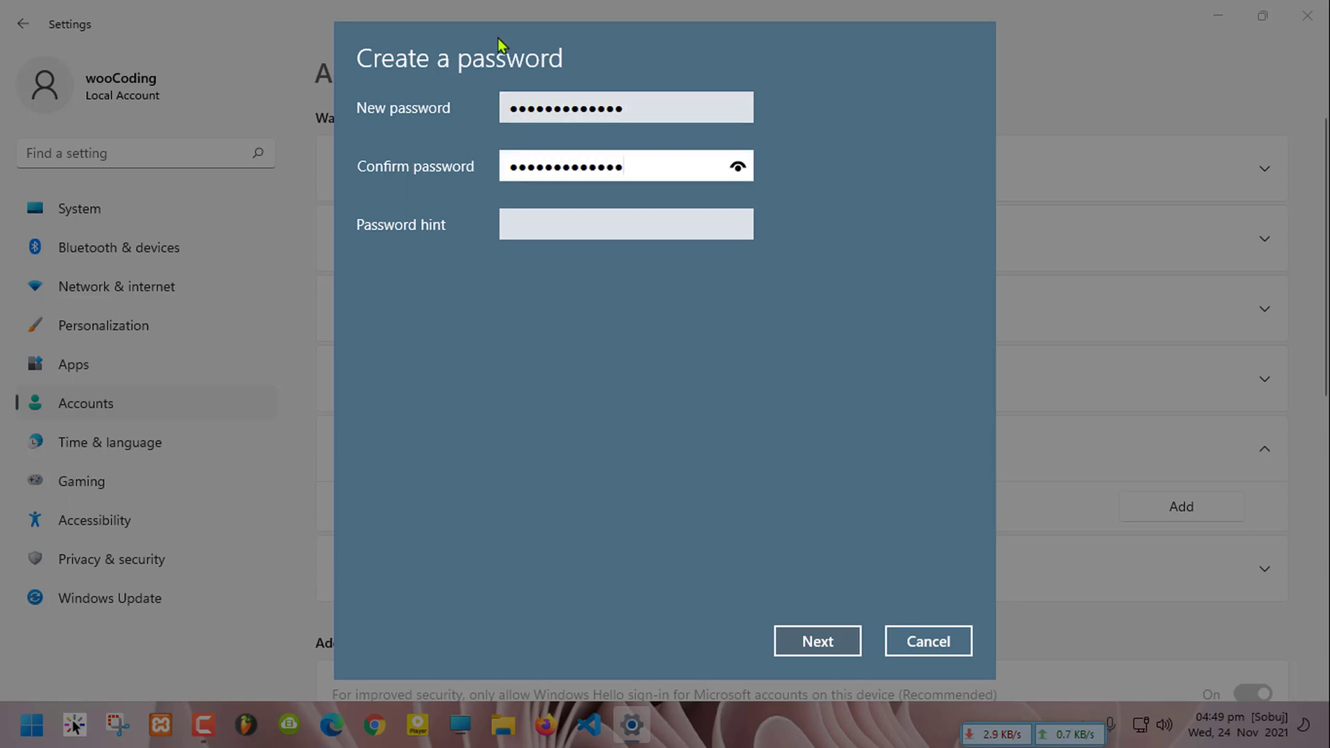
{"action": "double_click", "coordinate": [641, 169]}
Paste a password hint into the Password hint field and check its text
{"action": "left_click", "coordinate": [594, 226]}
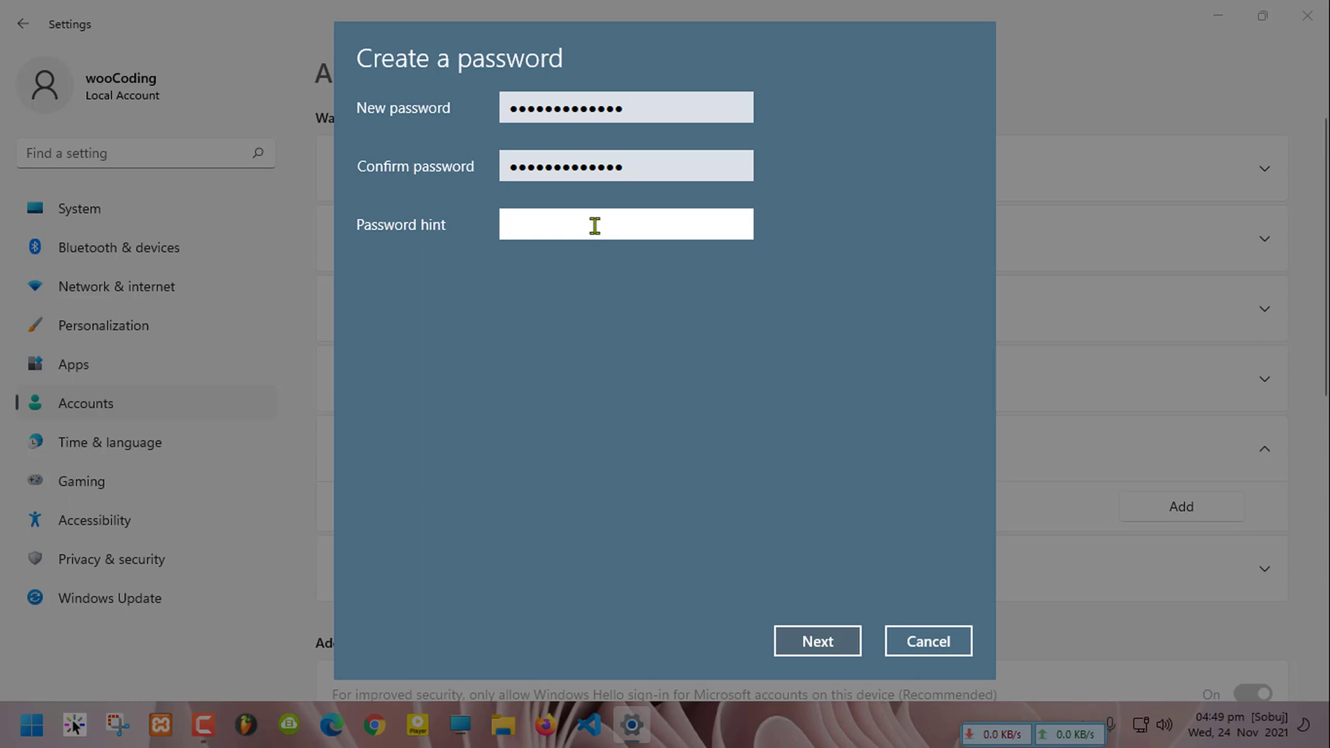
{"action": "key", "text": "ctrl+v"}
{"action": "left_click_drag", "start_coordinate": [617, 221], "coordinate": [460, 258]}
{"action": "left_click", "coordinate": [540, 223]}
{"action": "double_click", "coordinate": [557, 221]}
{"action": "left_click", "coordinate": [545, 223]}
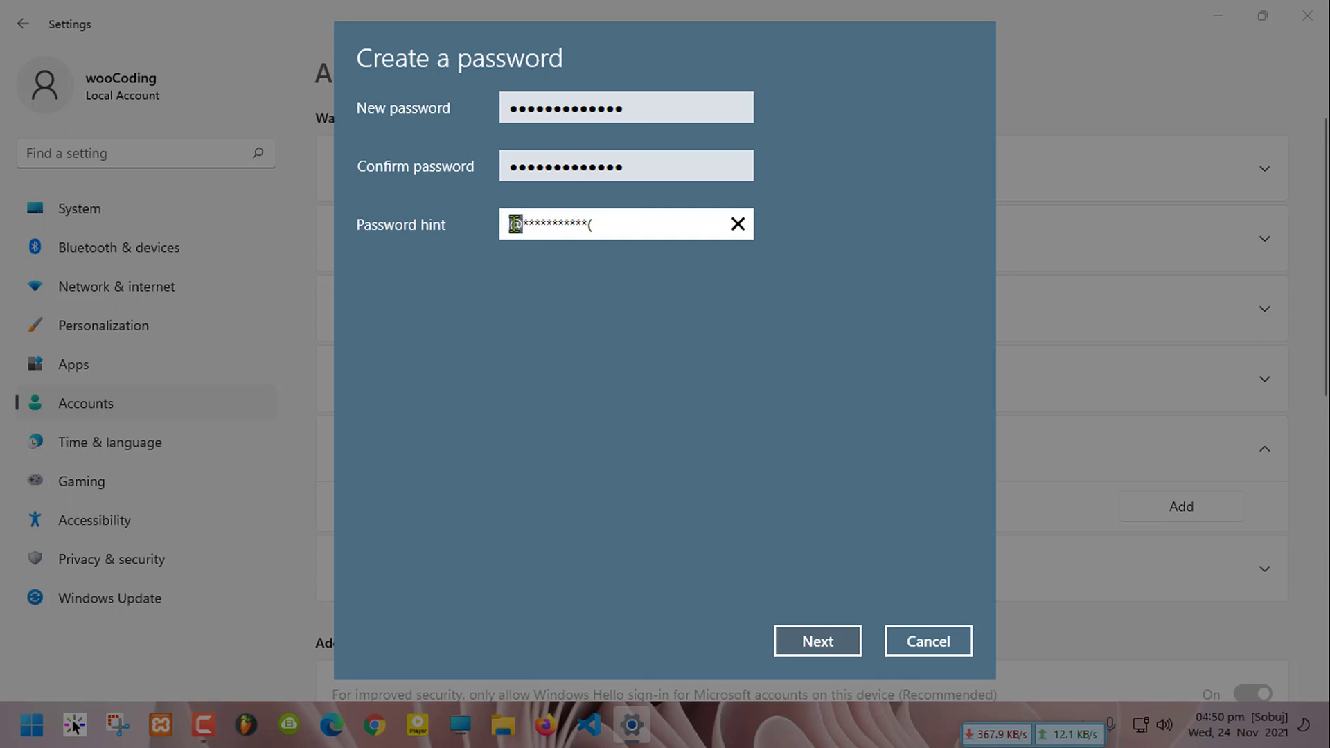
{"action": "left_click", "coordinate": [601, 227]}
{"action": "left_click_drag", "start_coordinate": [608, 227], "coordinate": [516, 227]}
{"action": "left_click", "coordinate": [516, 227]}
{"action": "left_click_drag", "start_coordinate": [633, 219], "coordinate": [519, 218]}
{"action": "left_click", "coordinate": [520, 222]}
{"action": "left_click_drag", "start_coordinate": [658, 226], "coordinate": [374, 227]}
{"action": "left_click", "coordinate": [534, 226]}
{"action": "left_click_drag", "start_coordinate": [617, 226], "coordinate": [513, 226]}
{"action": "left_click", "coordinate": [528, 226]}
Complete the password setup with Next and Finish, then start changing the password
{"action": "left_click", "coordinate": [808, 646]}
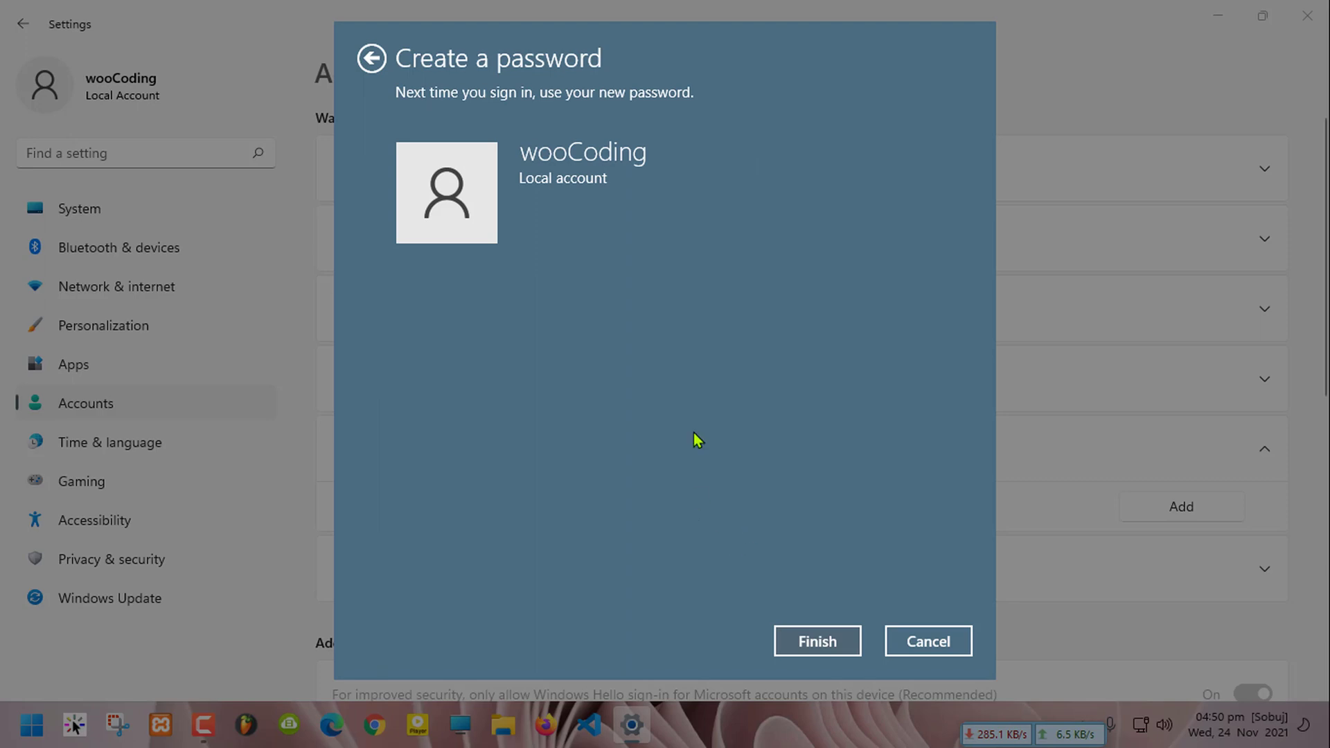
{"action": "left_click", "coordinate": [837, 641]}
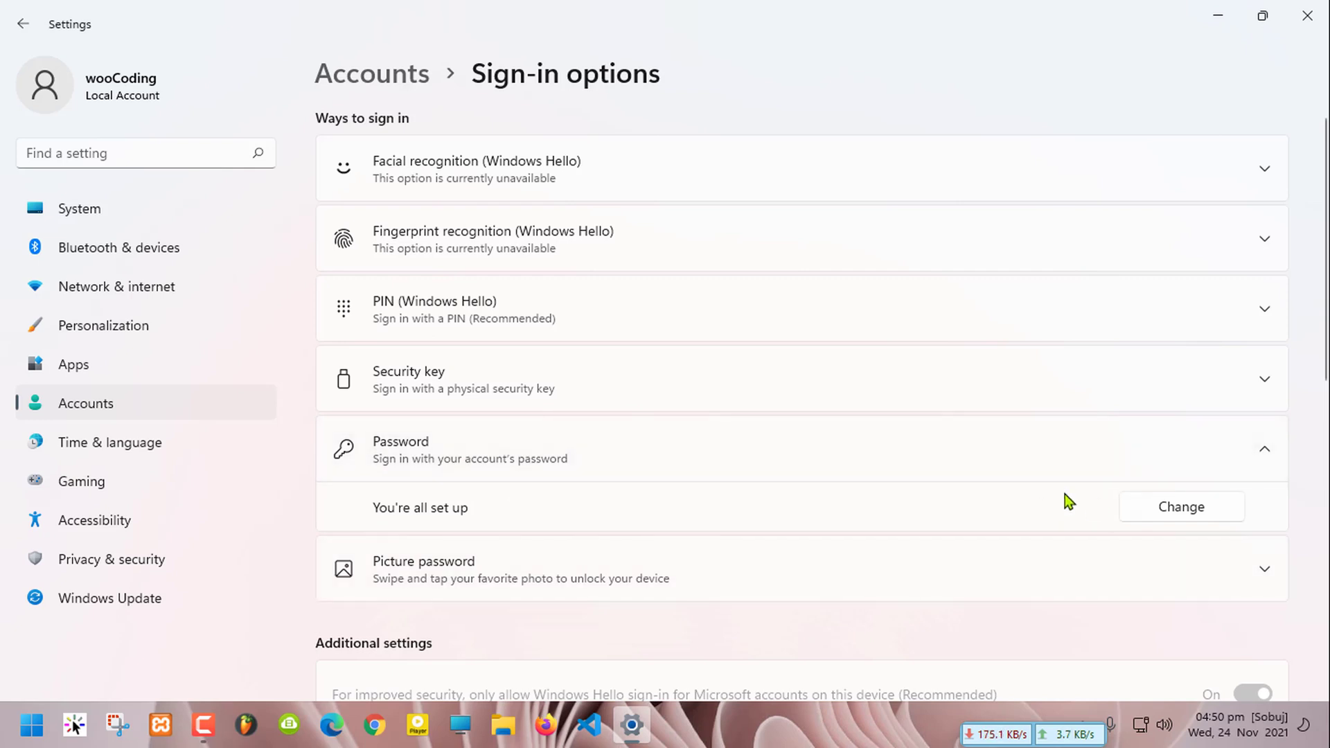
{"action": "left_click", "coordinate": [1169, 504]}
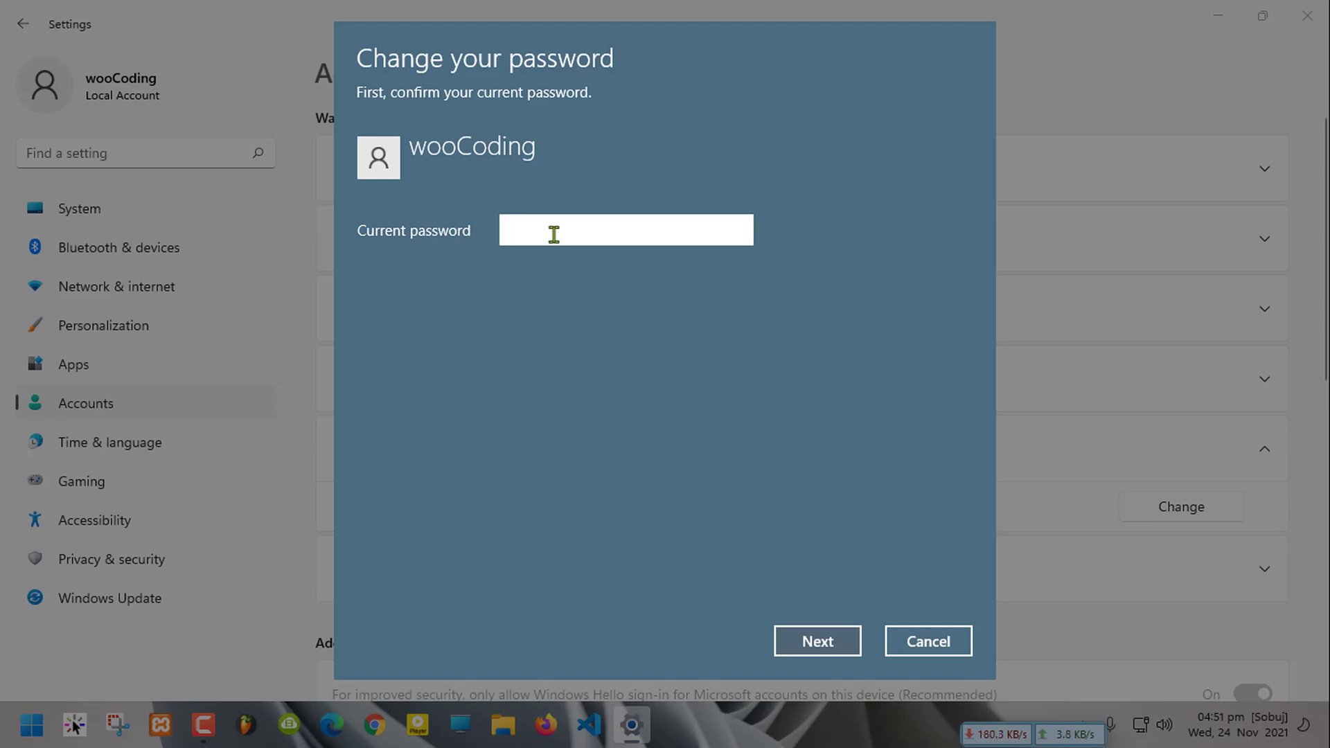
Confirm the current password, then leave the new password blank to remove it
{"action": "type", "text": "•••••••••••••"}
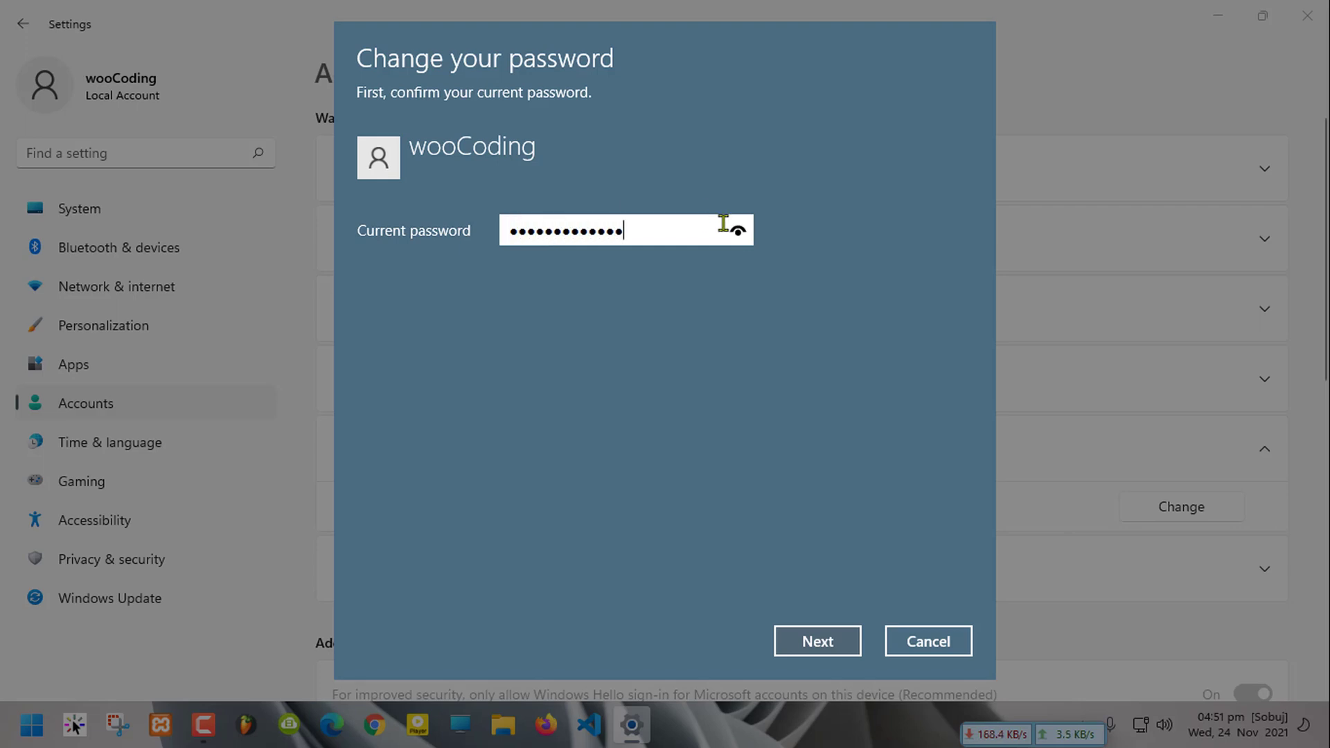
{"action": "left_click", "coordinate": [791, 641]}
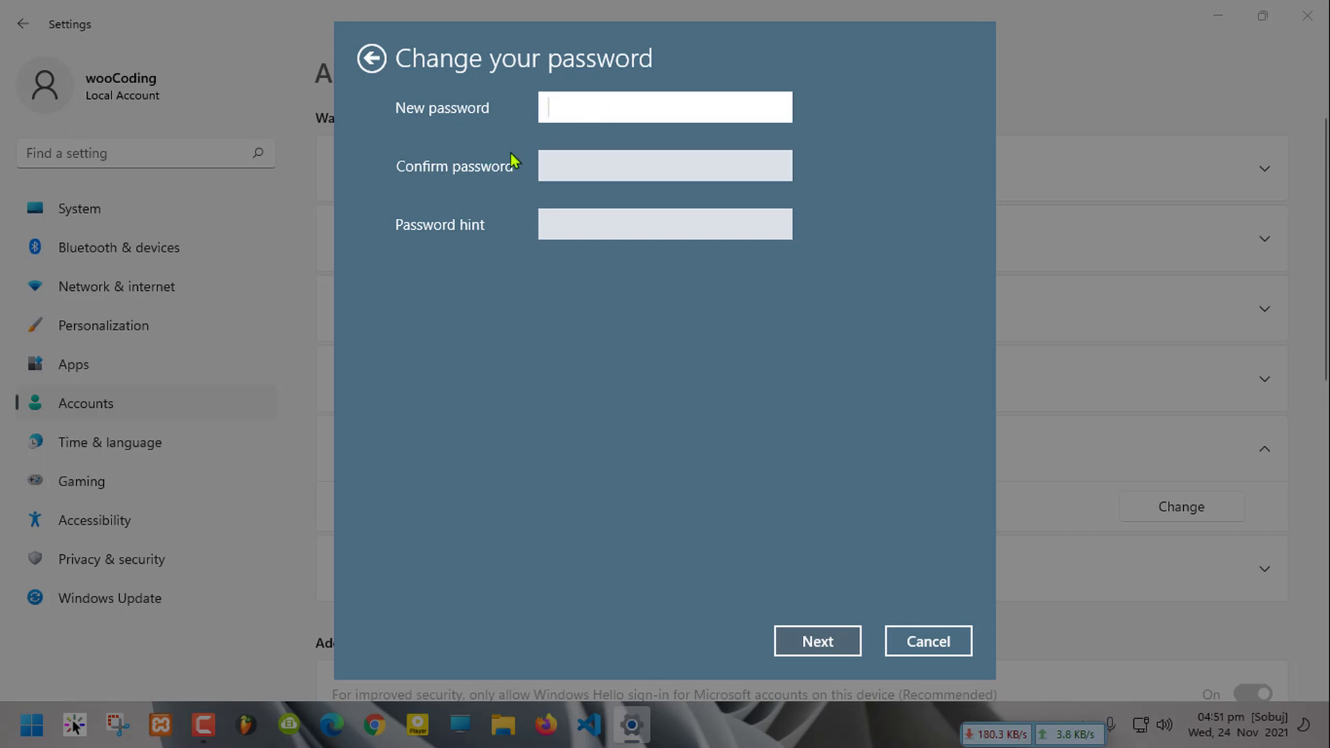
{"action": "left_click", "coordinate": [817, 641]}
{"action": "left_click", "coordinate": [828, 624]}
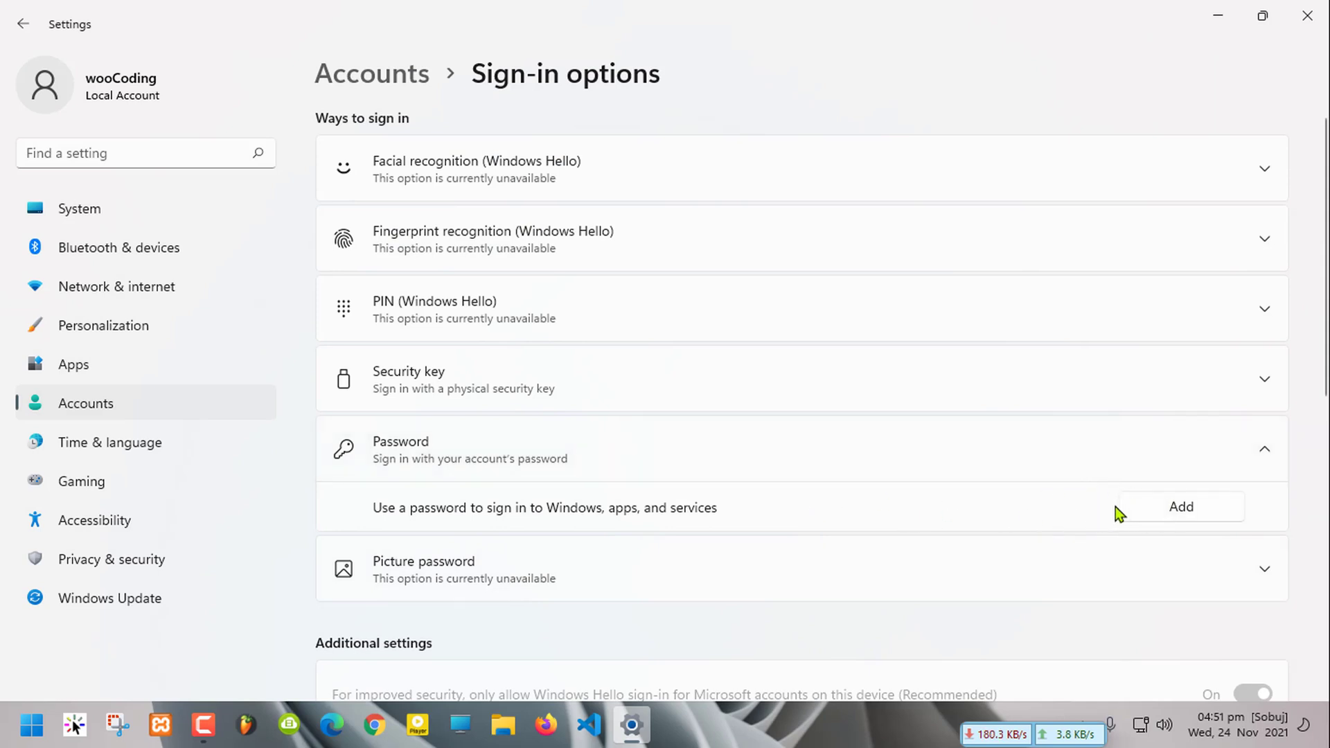
Add the account password again, confirming it and typing a password hint
{"action": "left_click", "coordinate": [1157, 505]}
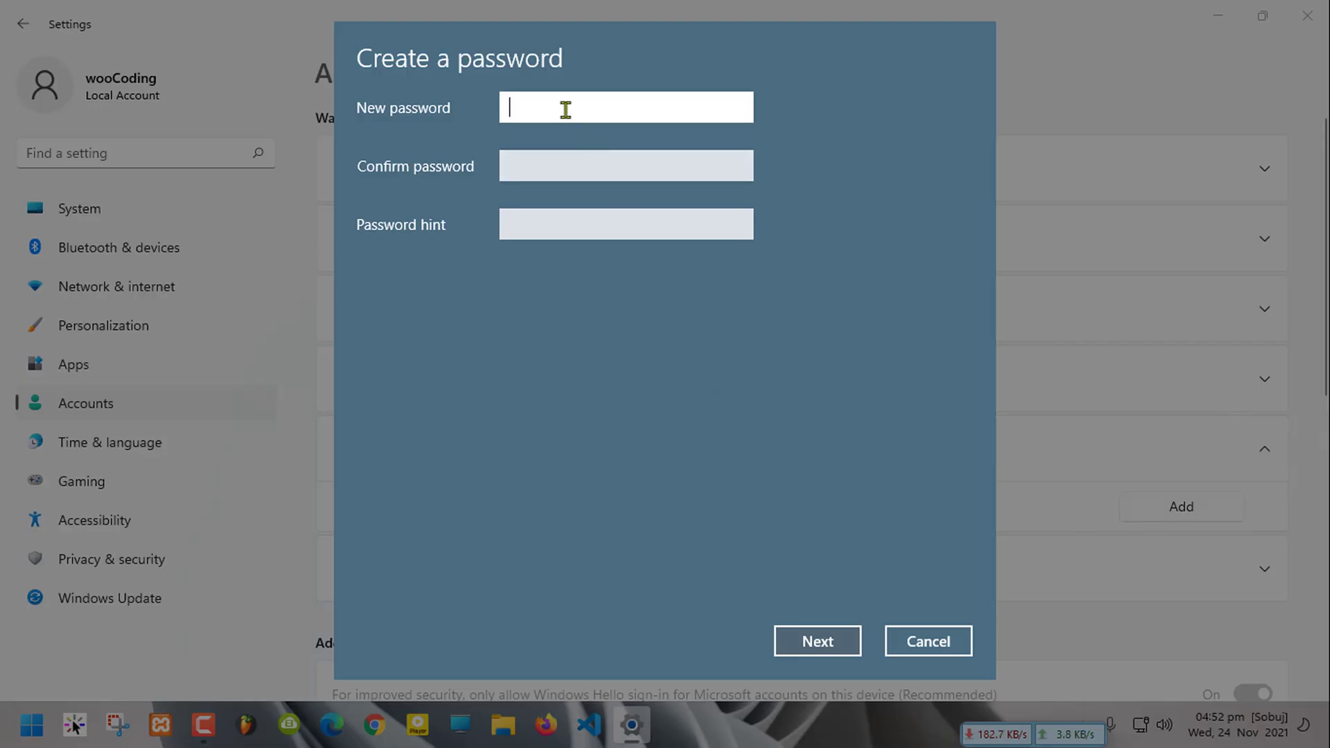
{"action": "type", "text": "*************"}
{"action": "key", "text": "Tab"}
{"action": "type", "text": "*************"}
{"action": "key", "text": "Tab"}
{"action": "type", "text": "@***********("}
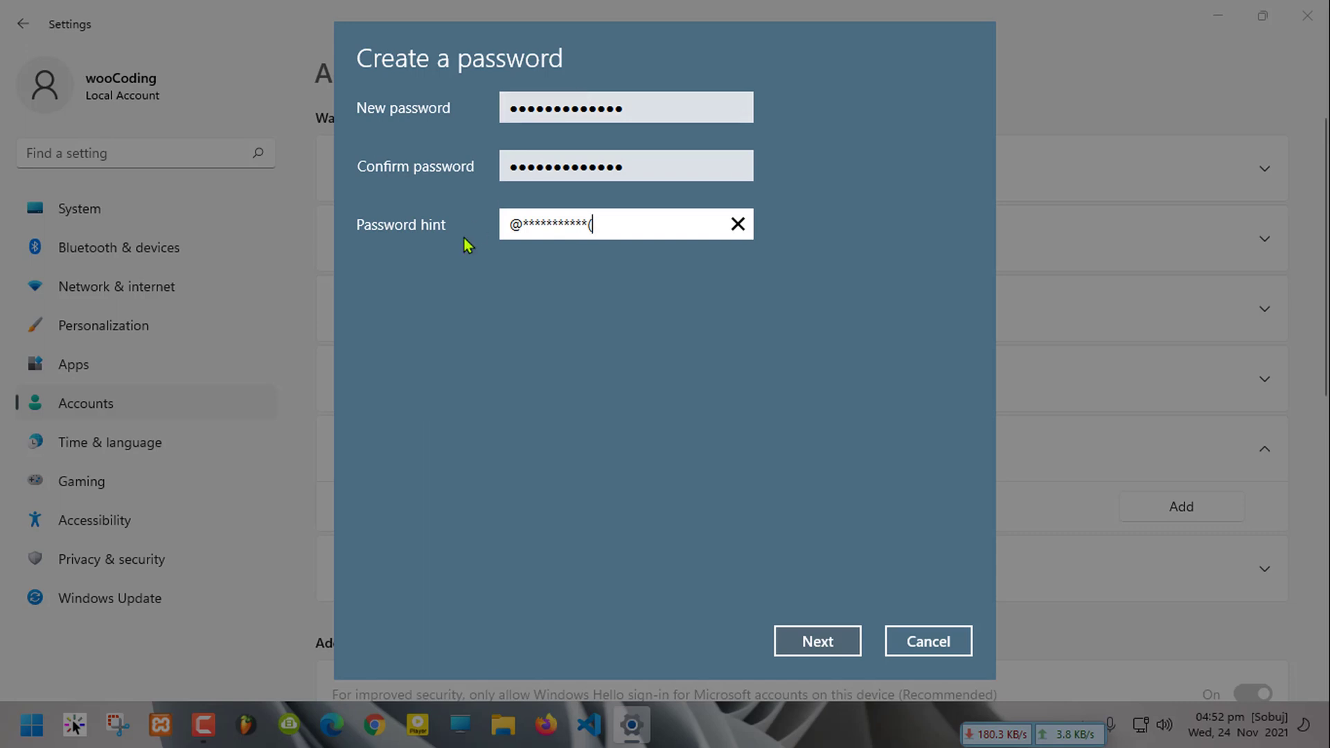
{"action": "double_click", "coordinate": [563, 223]}
Finish the new password setup and close Settings to return to the desktop
{"action": "left_click", "coordinate": [822, 656]}
{"action": "left_click", "coordinate": [822, 655]}
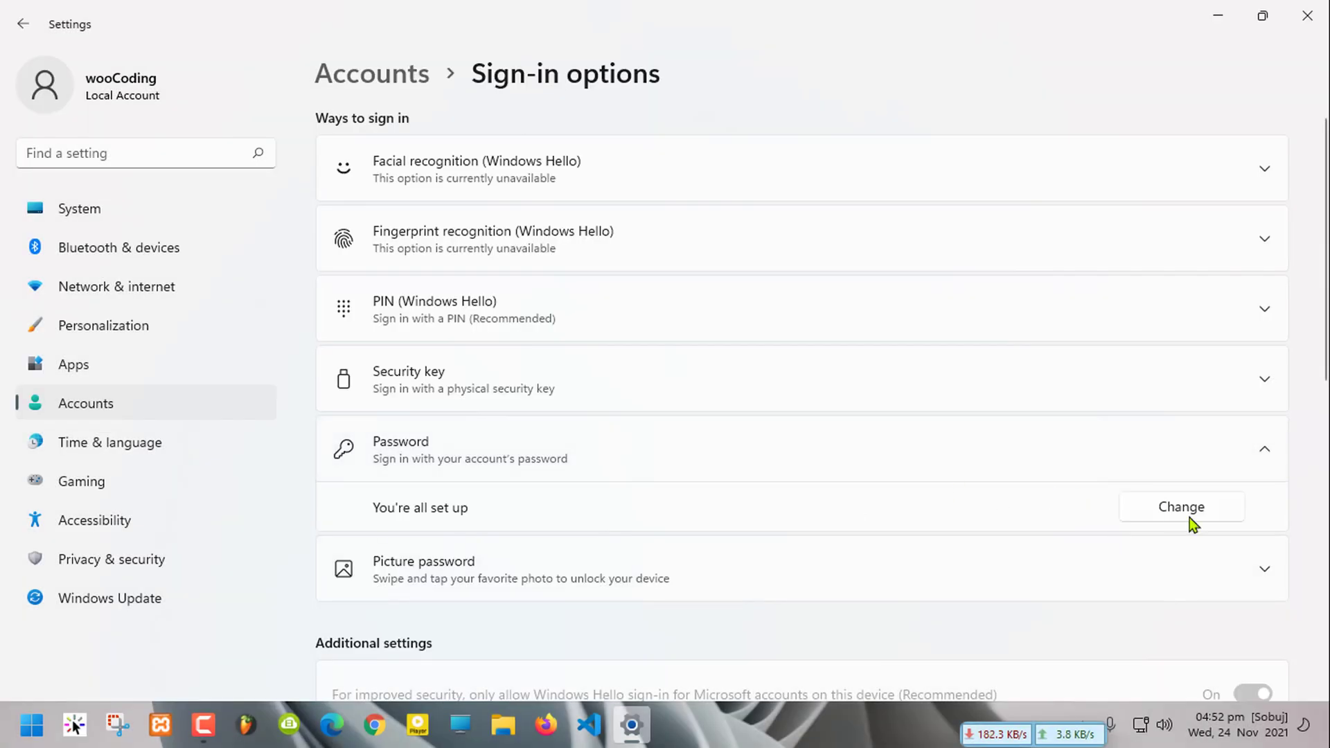
{"action": "left_click", "coordinate": [1305, 17]}
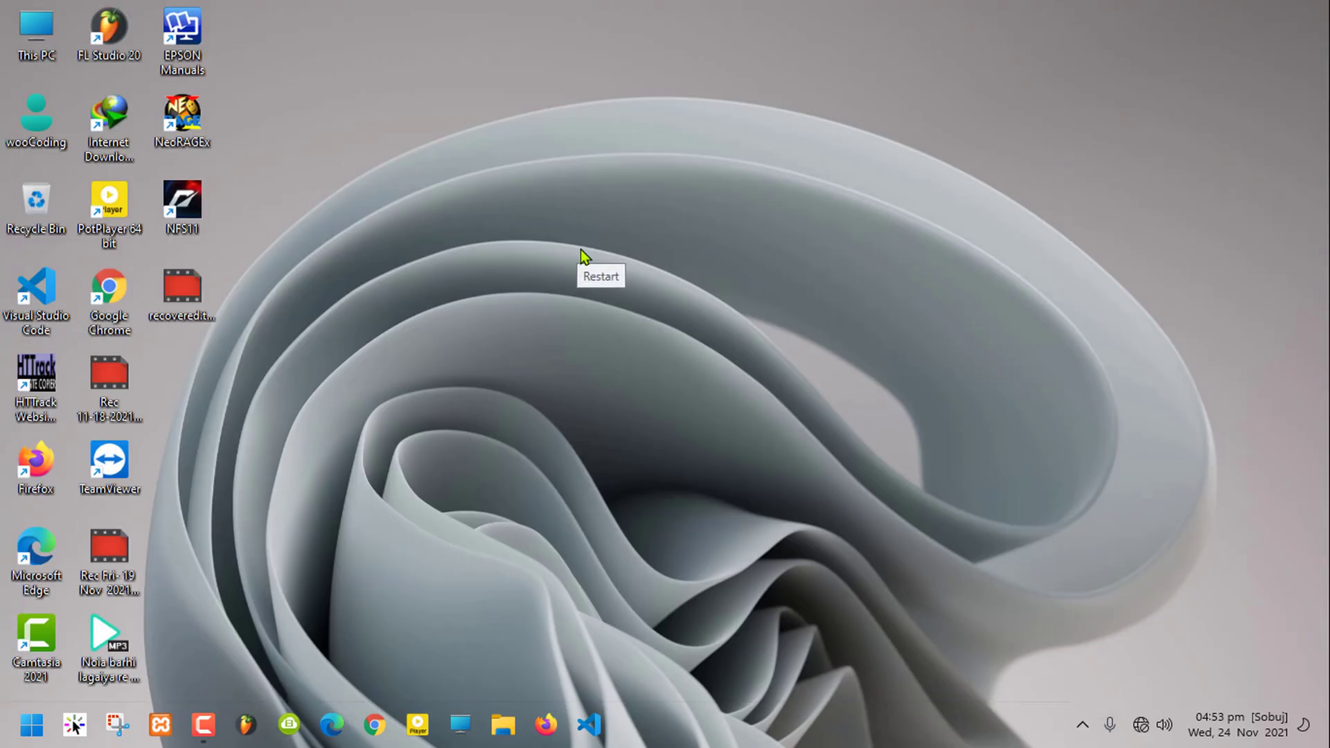